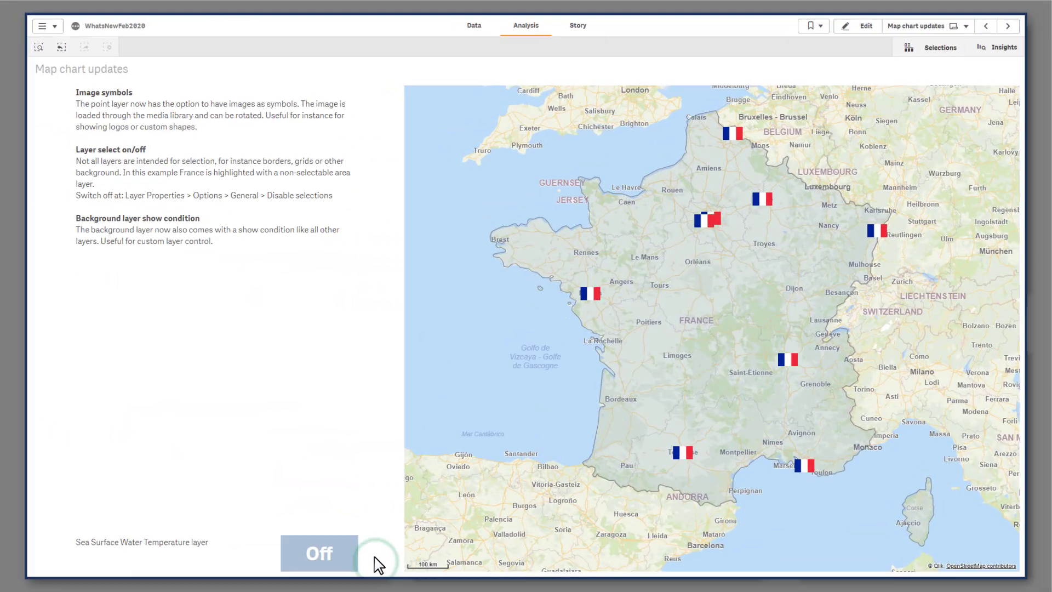
Toggle the Sea Surface Water Temperature layer on, off, and on again over the France map
left_click(349, 559)
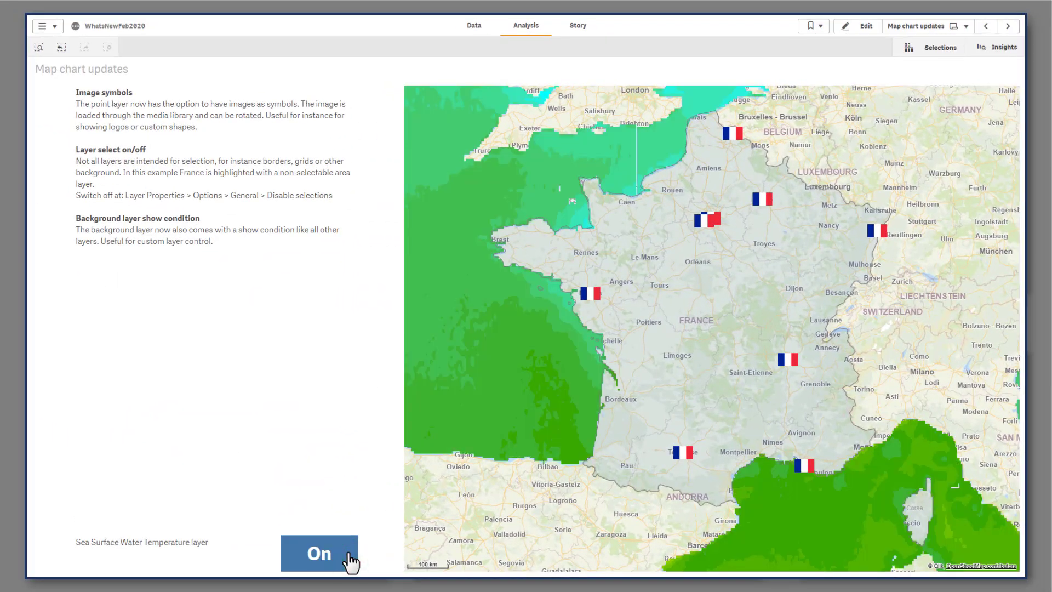
left_click(350, 561)
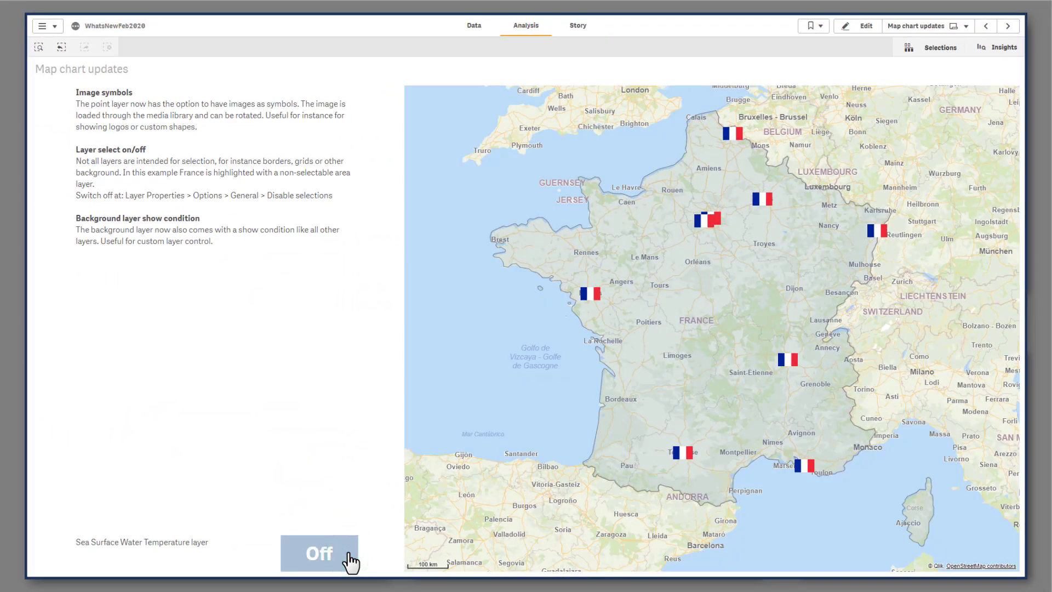
left_click(349, 562)
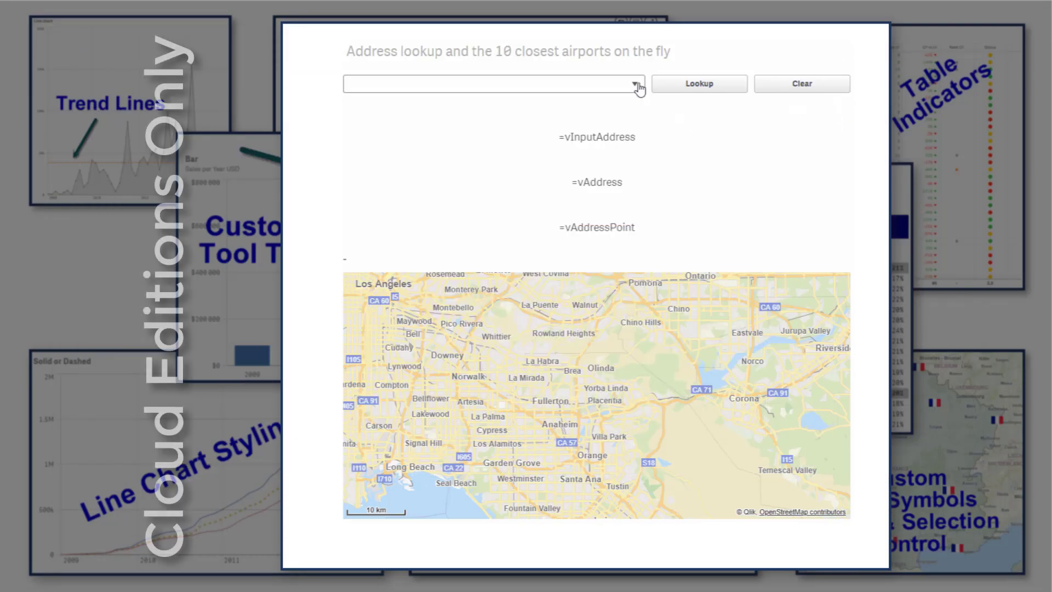
Geocode the saved Empire State Building address to show coordinates and nearest airports
left_click(635, 84)
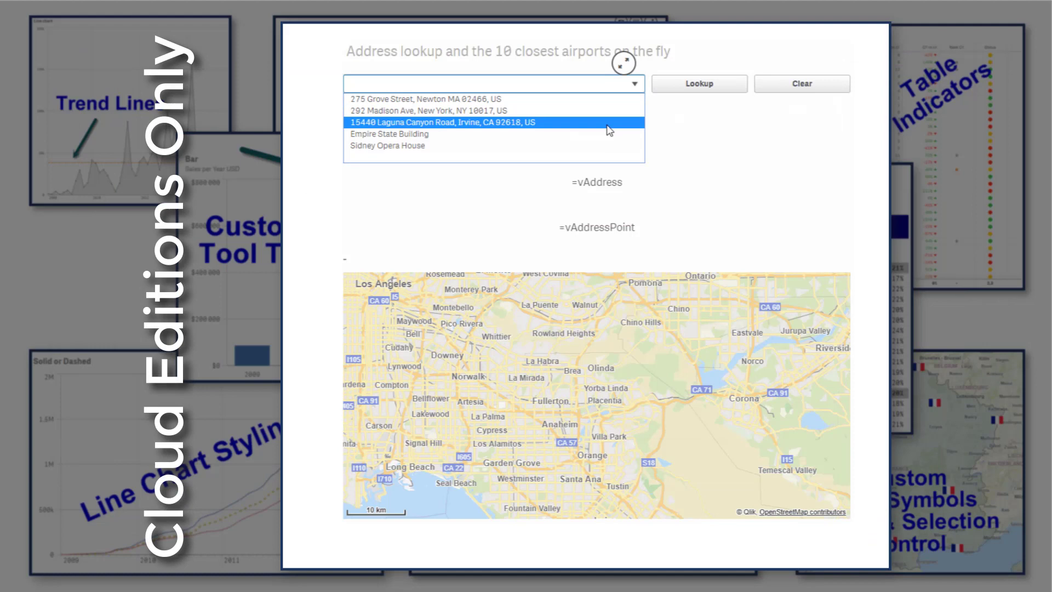
left_click(603, 135)
left_click(687, 91)
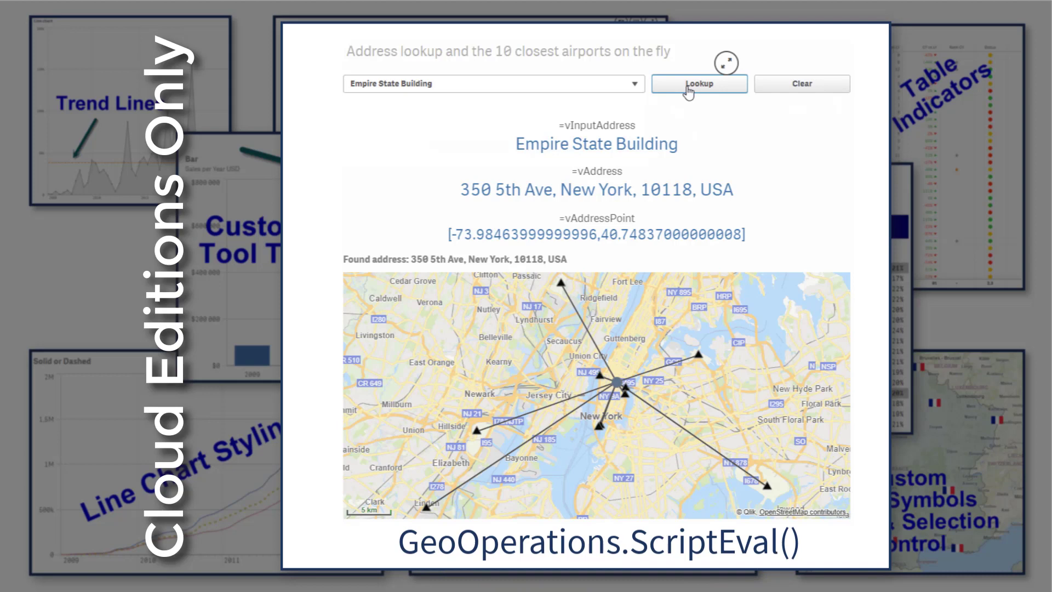
Clear the lookup results and choose Empire State Building as the address again
left_click(776, 92)
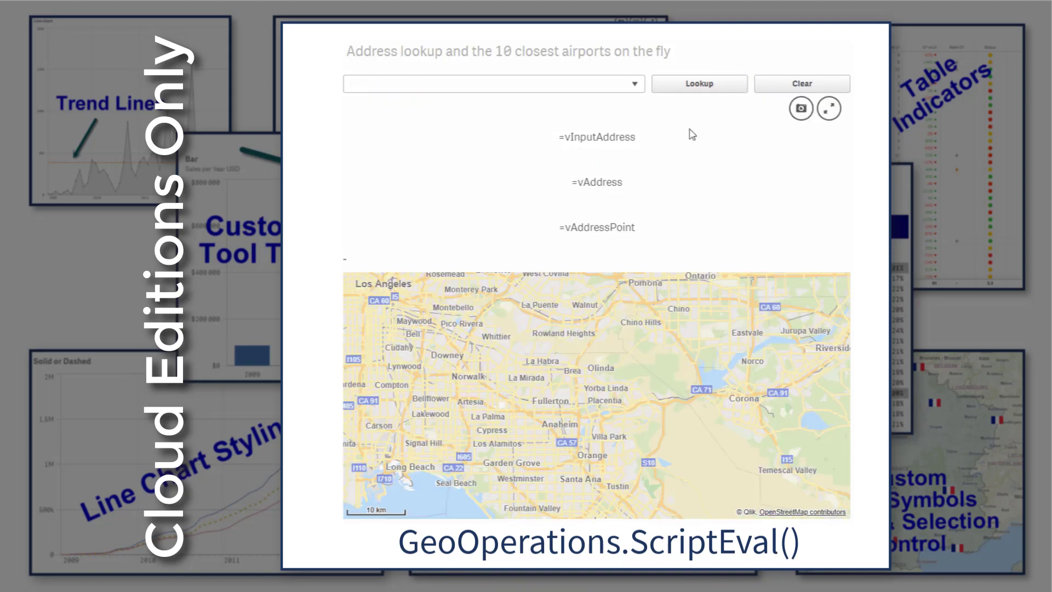
left_click(638, 86)
left_click(603, 143)
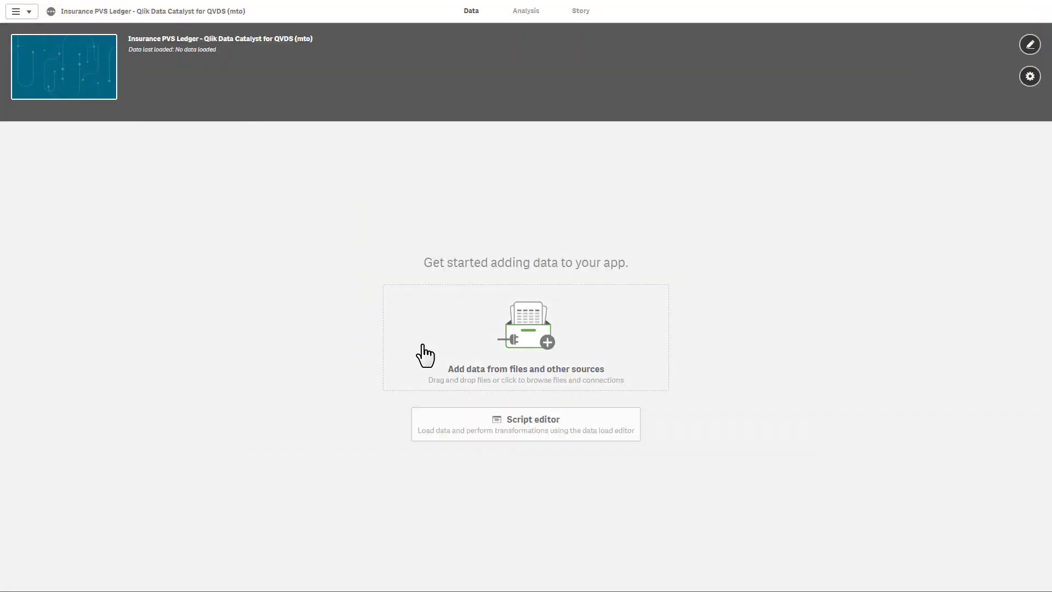
Search the QVD Catalog for 'pvs' from the app's add-data sources
left_click(422, 352)
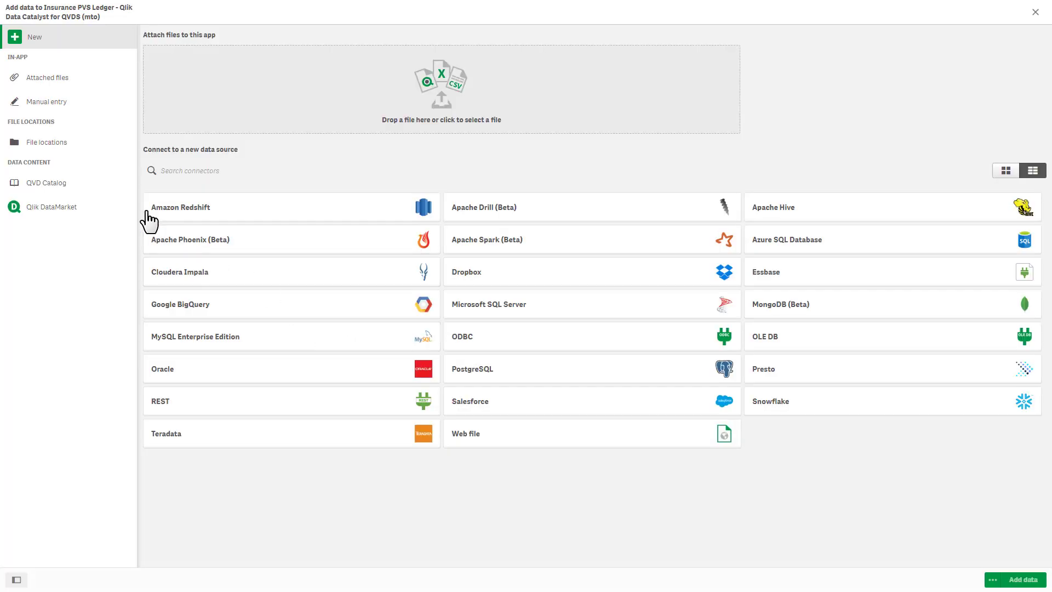
left_click(73, 192)
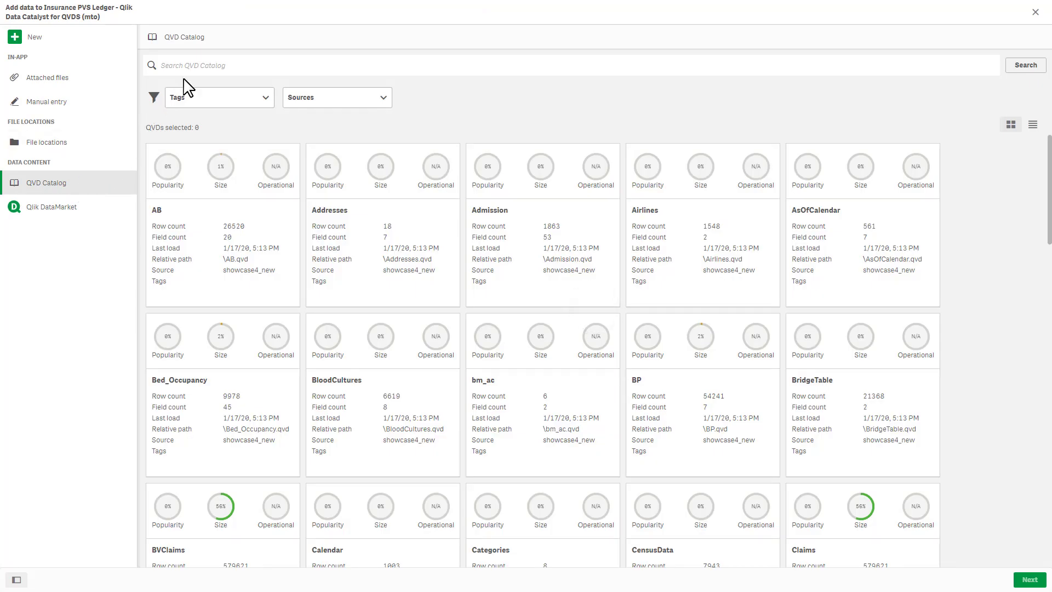
left_click(198, 65)
type("pvs")
left_click(1027, 71)
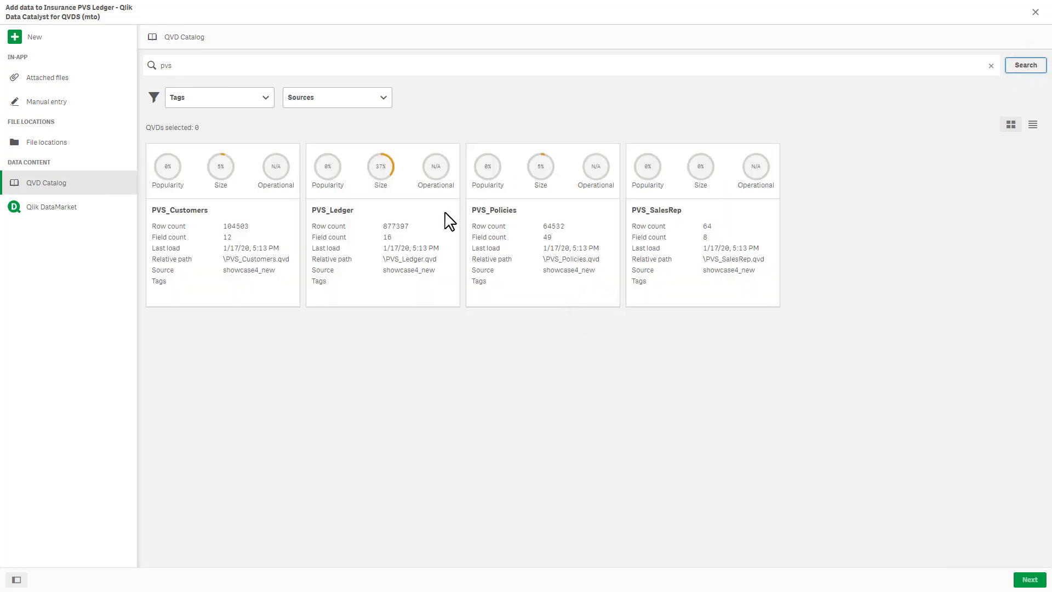
Select the PVS_Ledger QVD card and show its data preview
left_click(445, 217)
left_click(1030, 579)
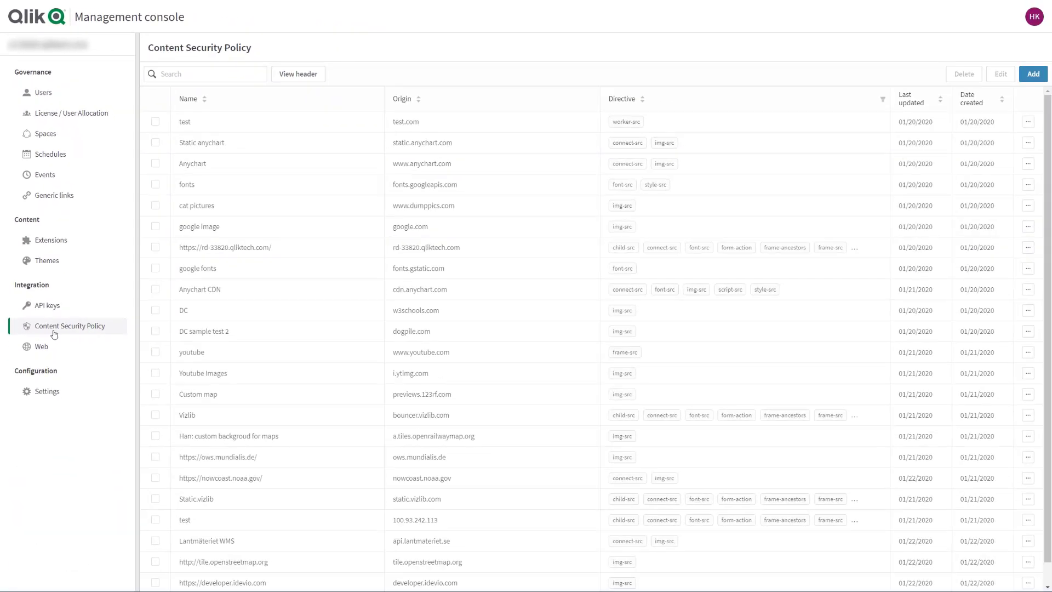
left_click(1032, 74)
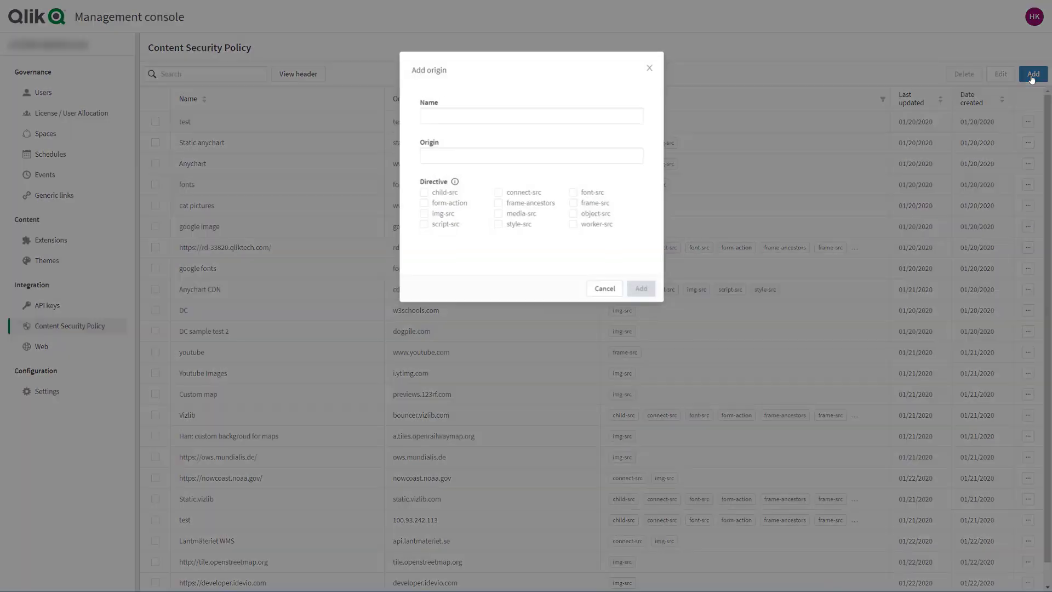
type("giphy")
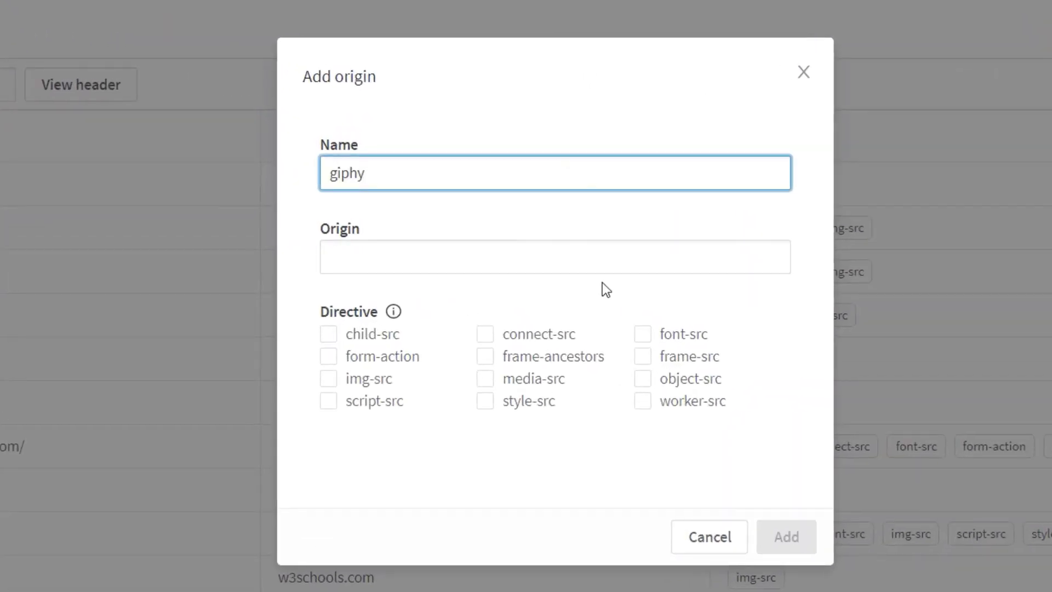
left_click(587, 259)
key("ctrl+v")
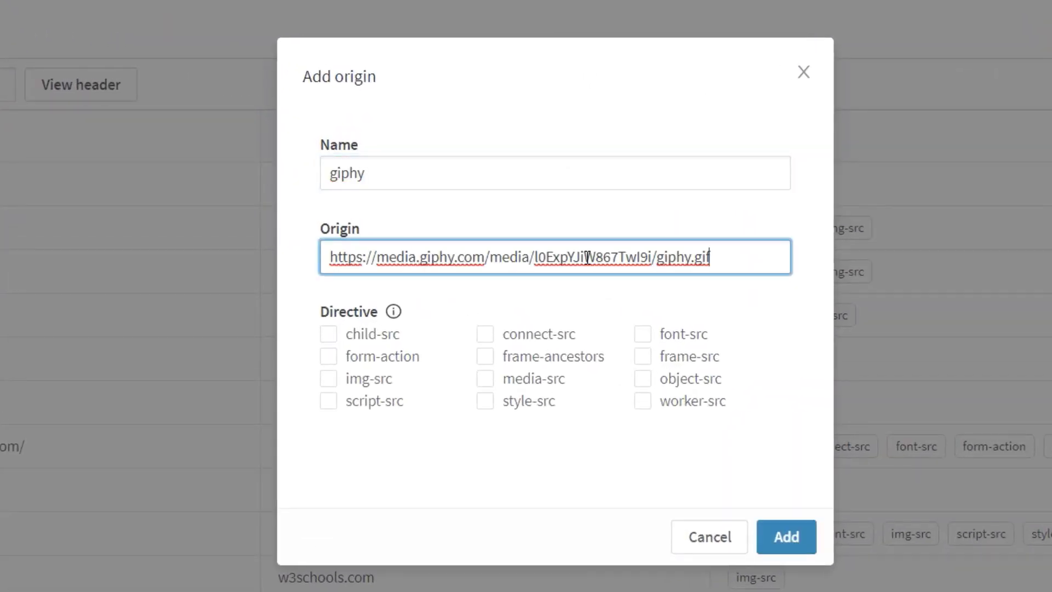
left_click_drag(330, 257, 376, 257)
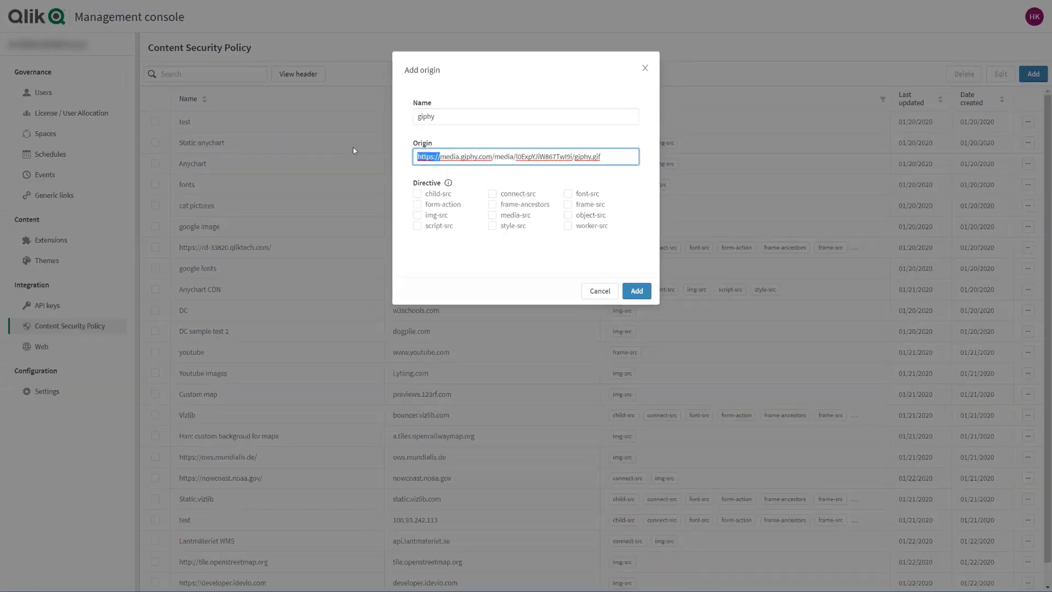